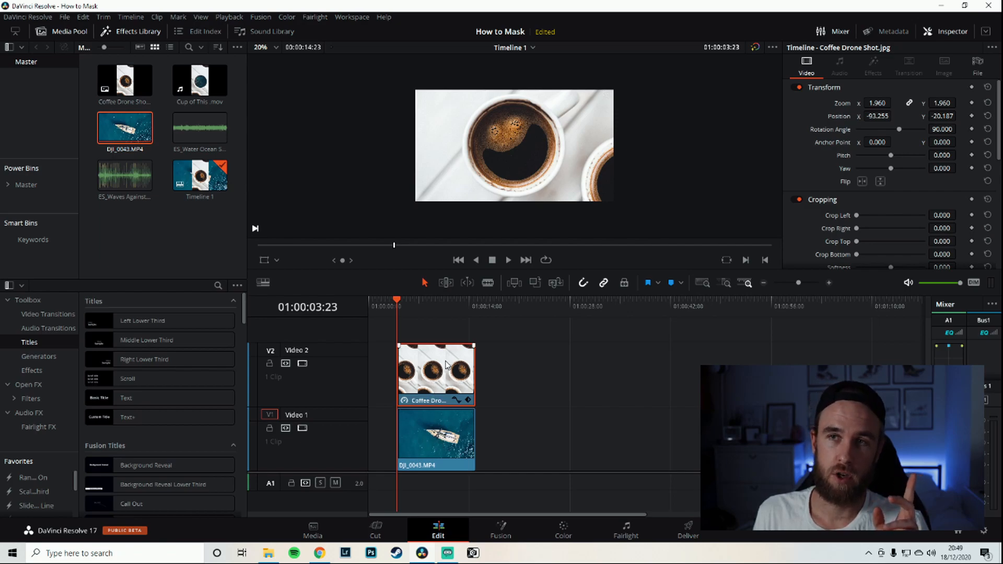
Add a circular power window to the coffee cup clip on the Color page
left_click(445, 443)
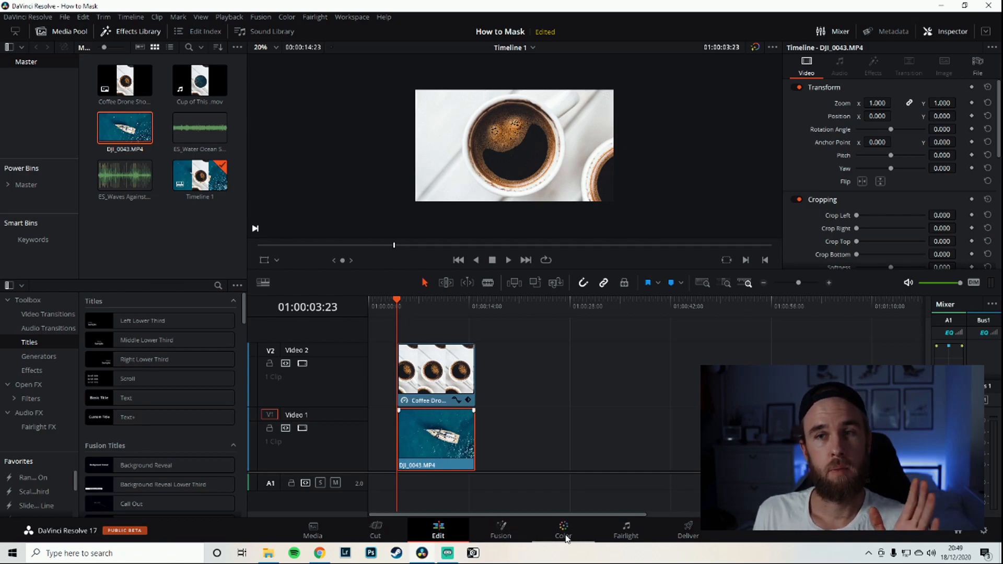
left_click(566, 538)
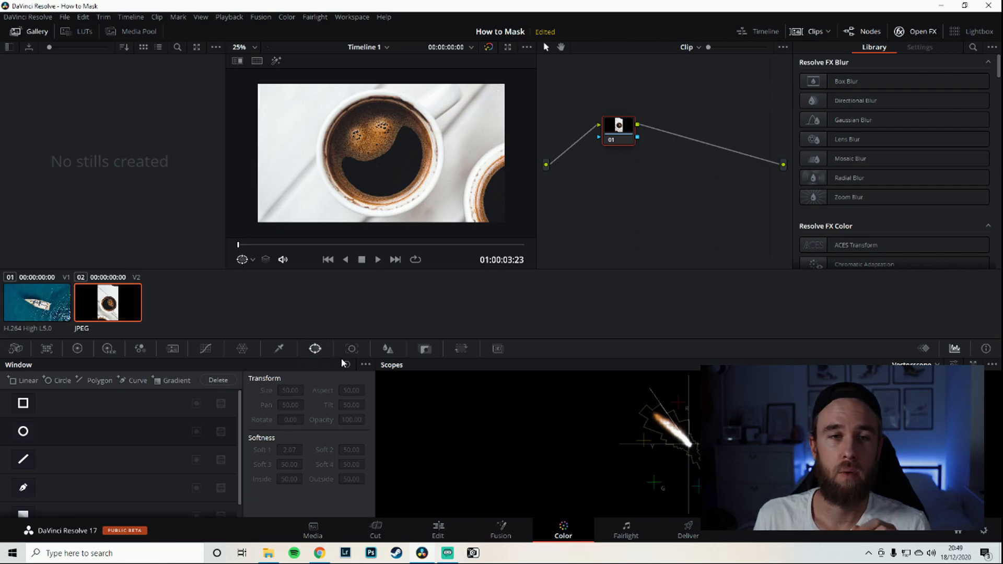
left_click(23, 433)
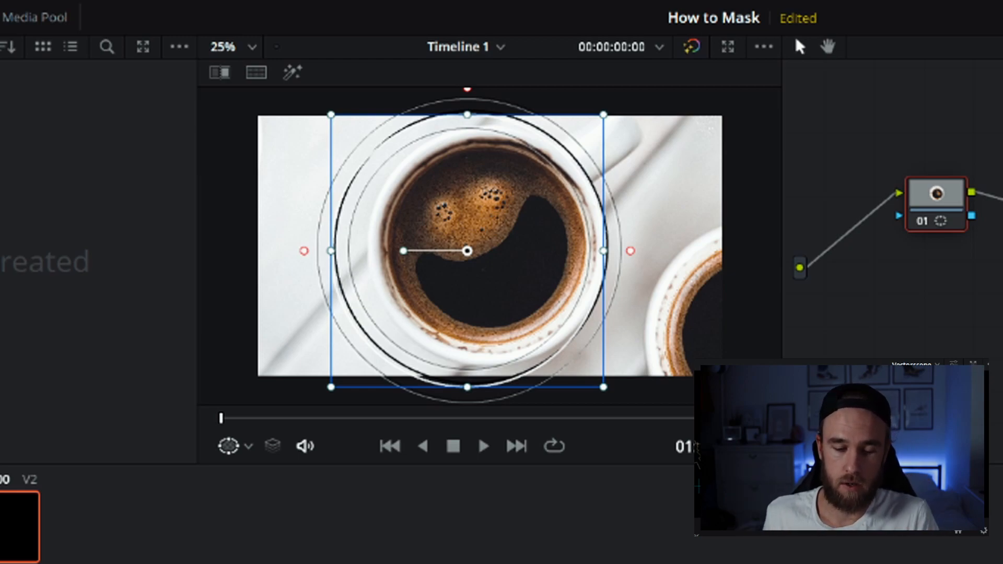
Highlight the circular window's masked area and centre it over the coffee cup
key("shift+h")
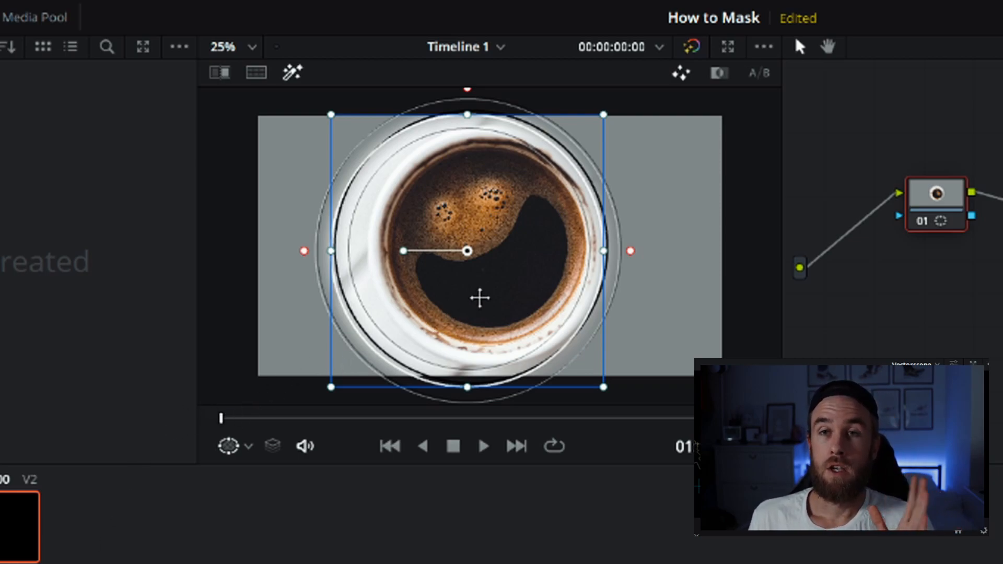
mouse_move(546, 324)
left_mouse_down()
mouse_move(571, 316)
mouse_move(561, 317)
left_mouse_up()
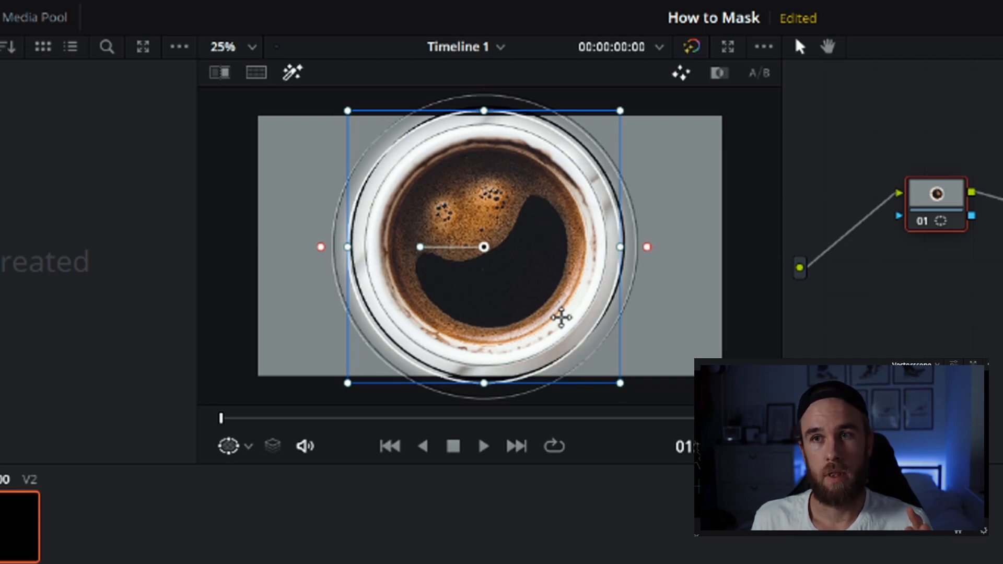
left_click_drag(561, 317, 562, 317)
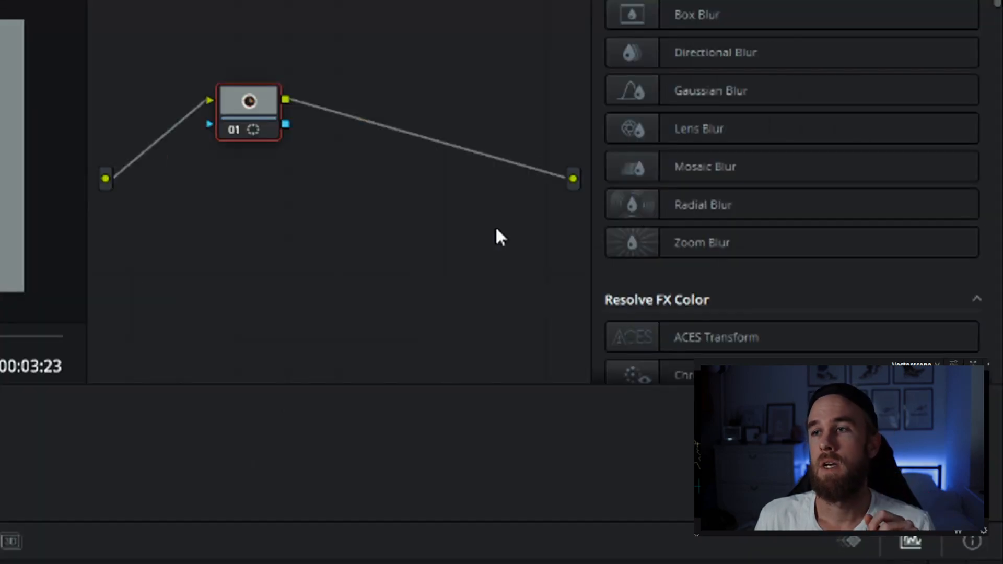
Add an alpha output to the node graph and connect node 01's alpha output to it
right_click(756, 186)
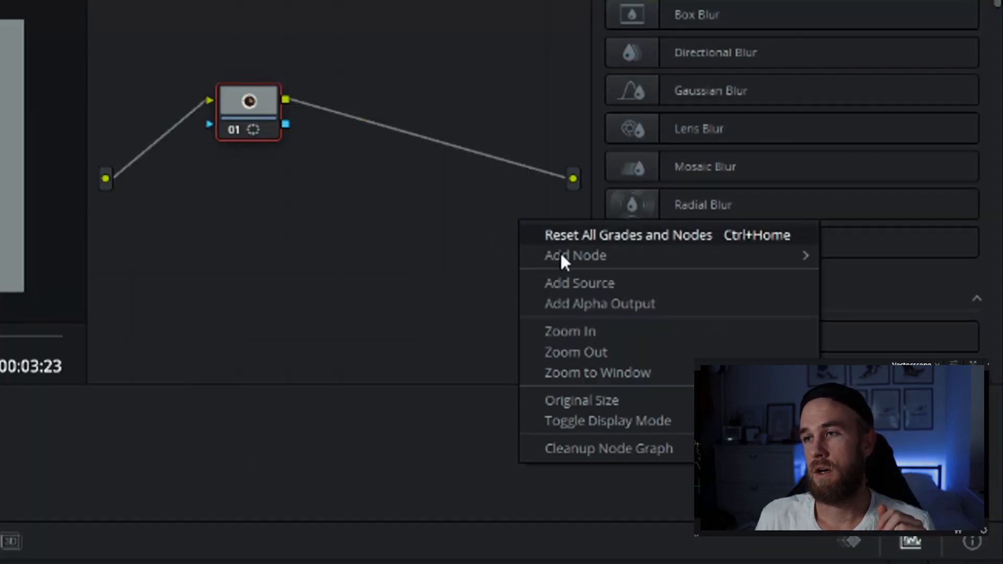
left_click(620, 305)
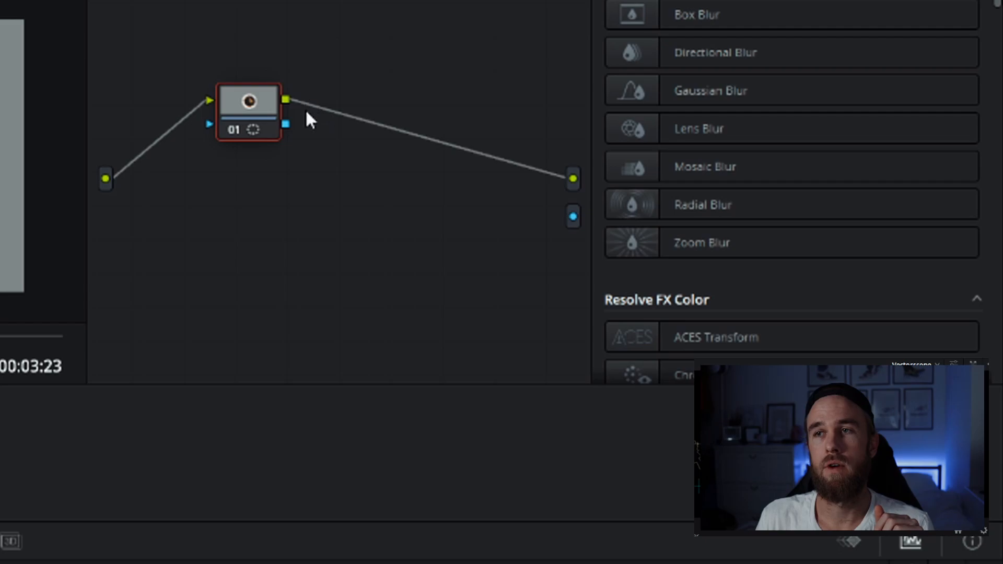
left_click_drag(287, 125, 573, 216)
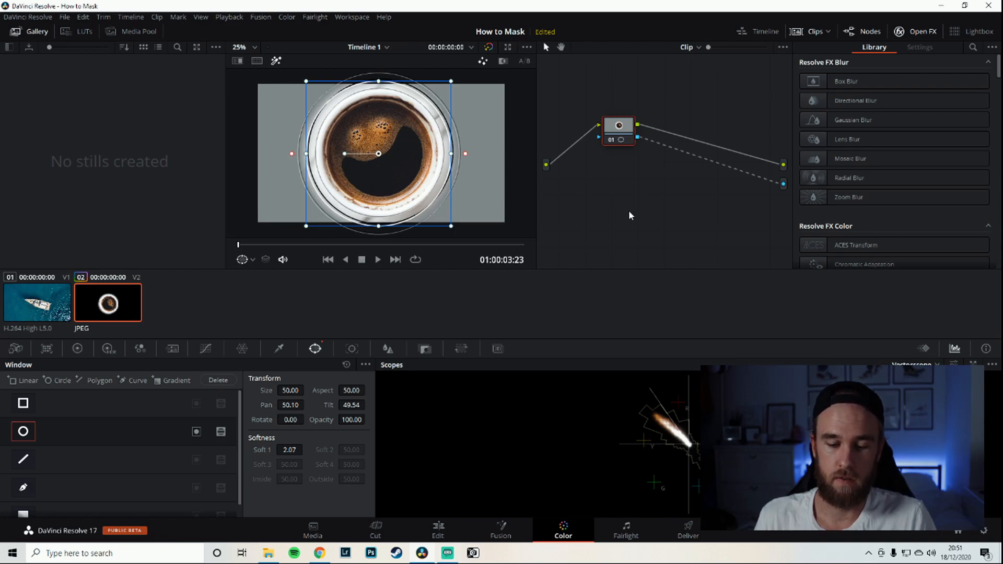
Toggle the mask highlight on and off to compare it with the composite over the boat clip
key("shift+h")
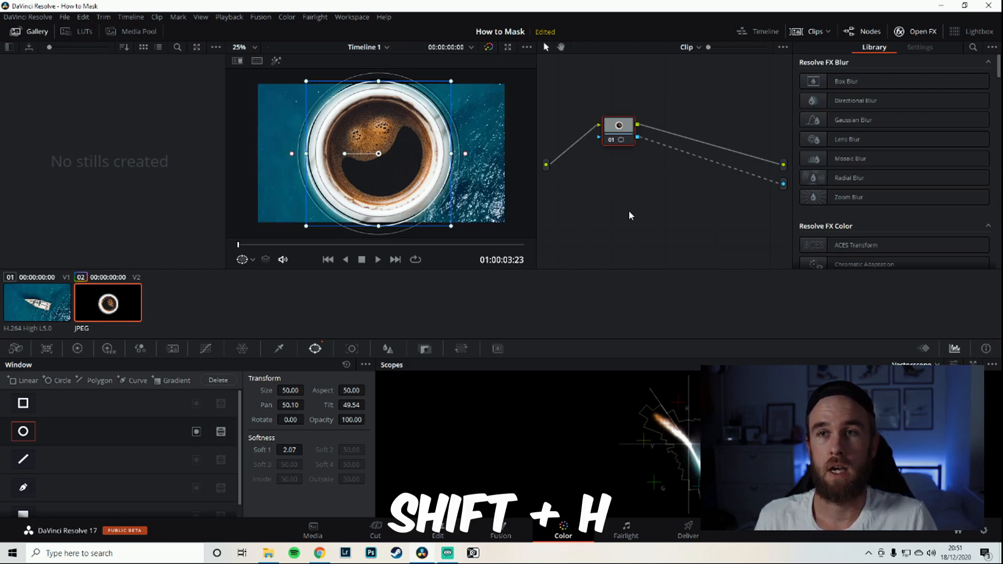
key("shift+h")
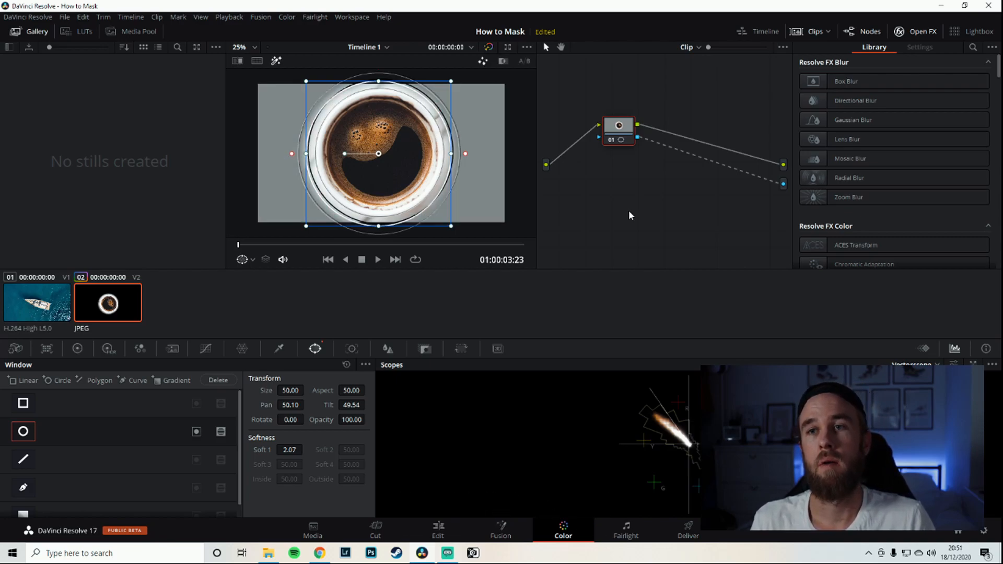
key("shift+h")
key("shift+h")
key("shift+h")
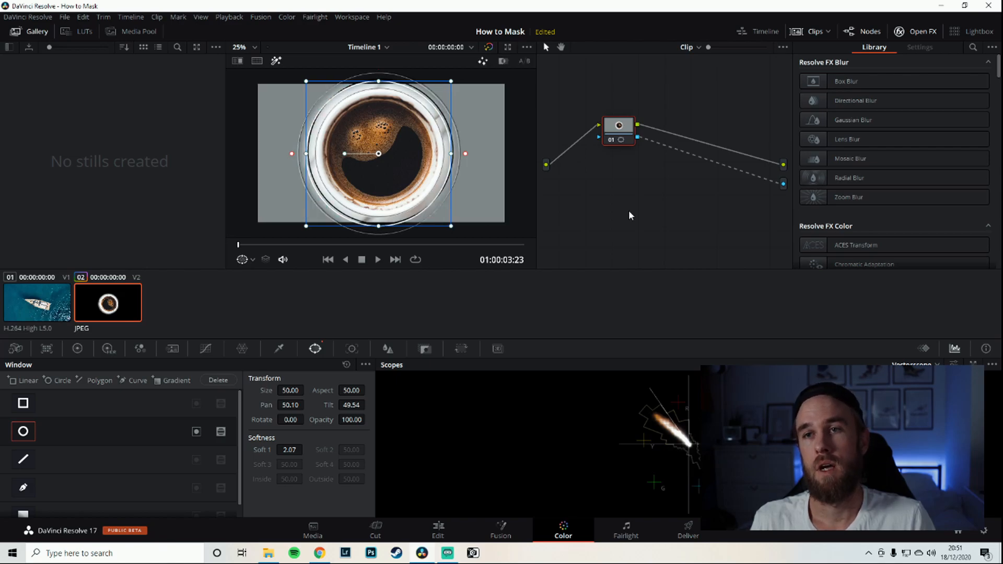
key("shift+h")
key("shift+h")
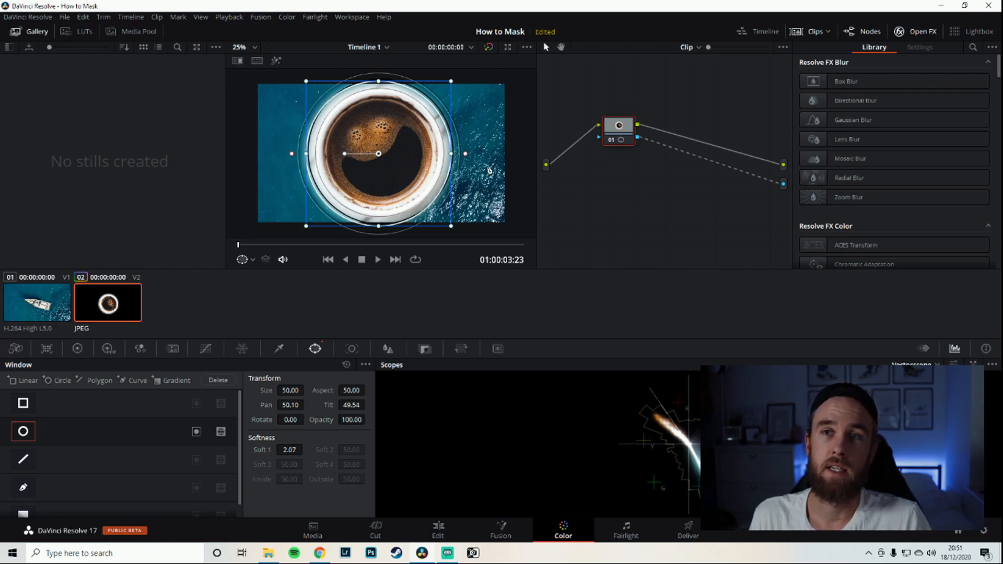
Invert the circular window, highlight its mask and shrink it towards the coffee's rim
left_click(196, 432)
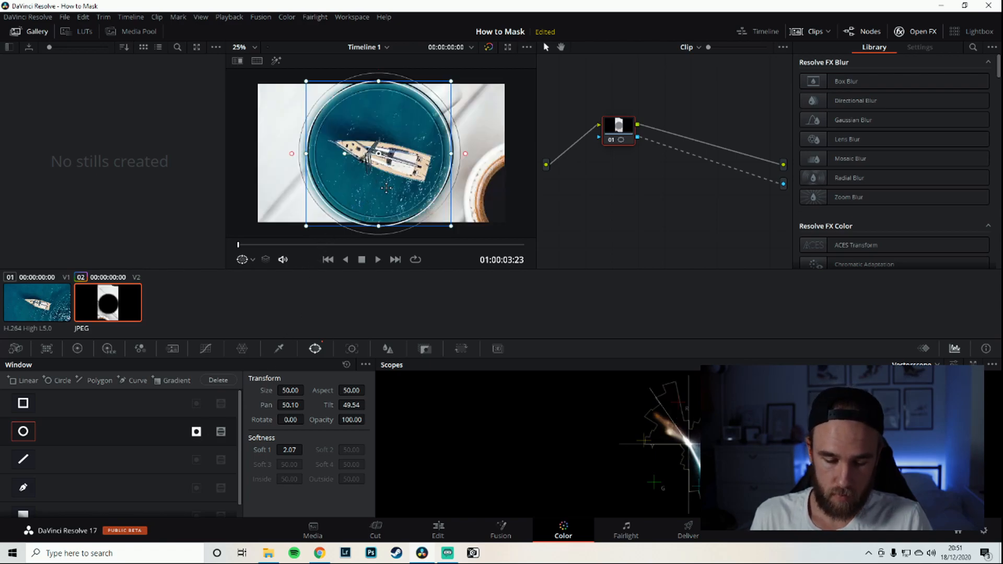
key("shift+h")
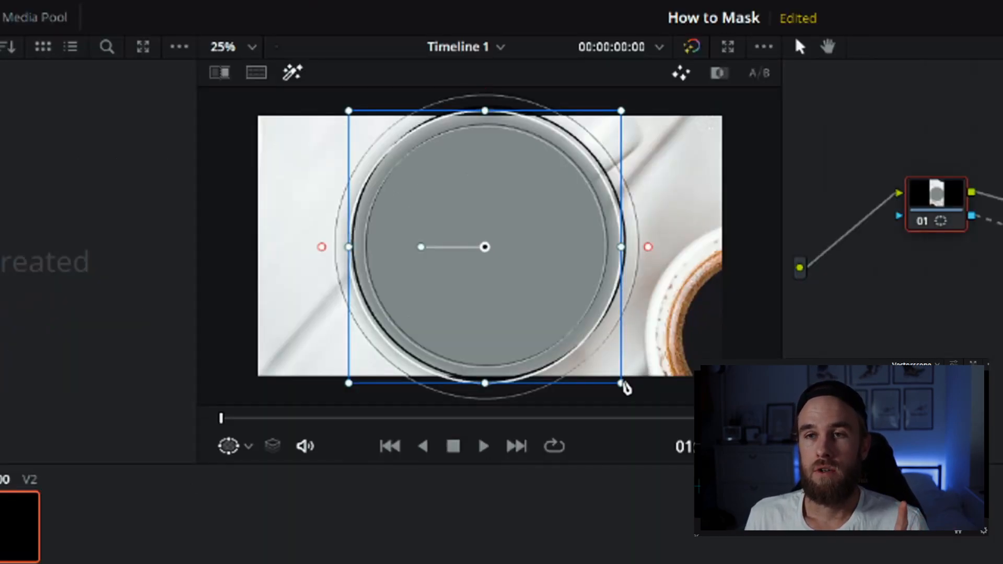
left_click_drag(622, 386, 580, 372)
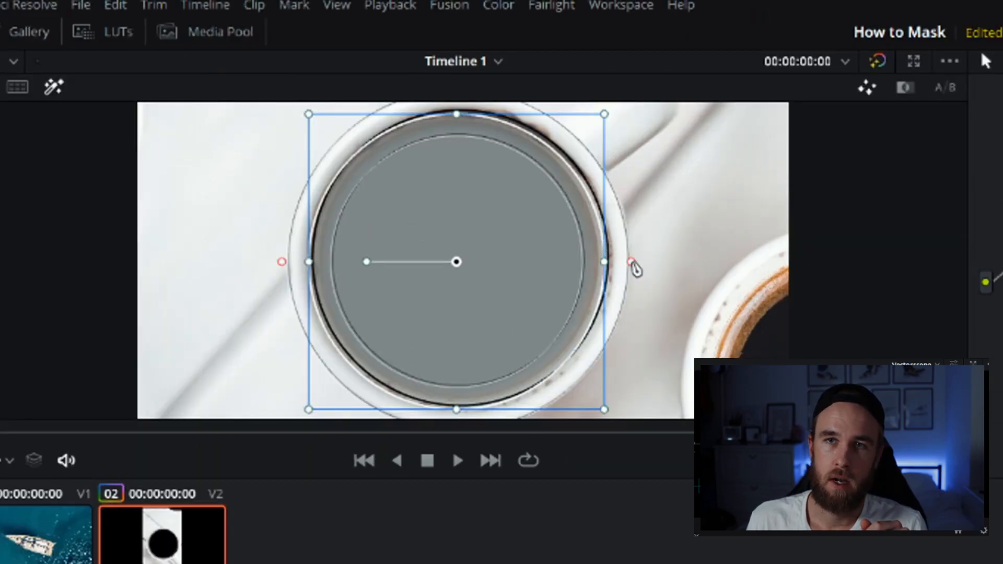
Reduce the circular window's edge softness, shift it slightly to align with the coffee and turn off the highlight
mouse_move(634, 269)
left_mouse_down()
mouse_move(652, 271)
mouse_move(619, 270)
left_mouse_up()
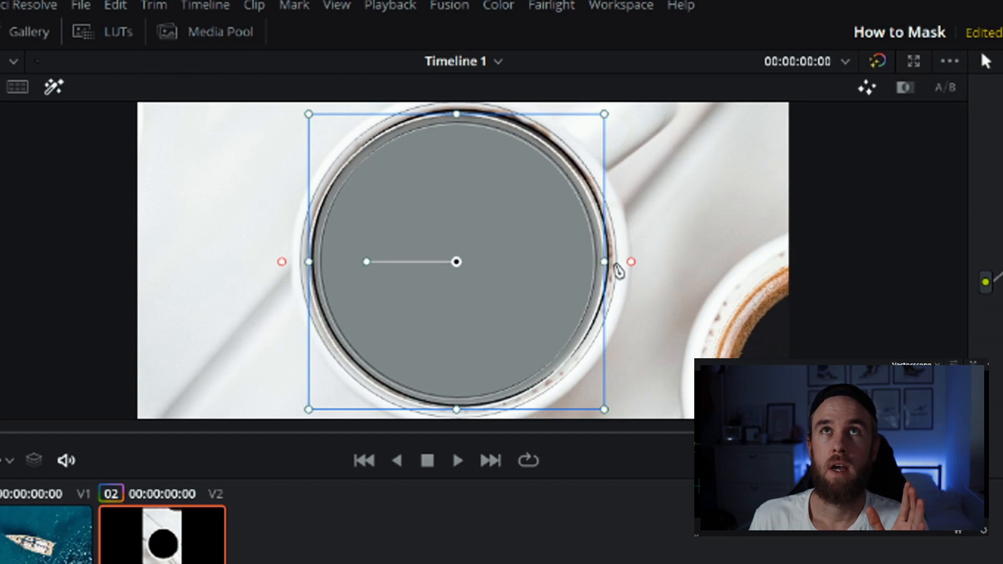
left_click_drag(631, 263, 604, 266)
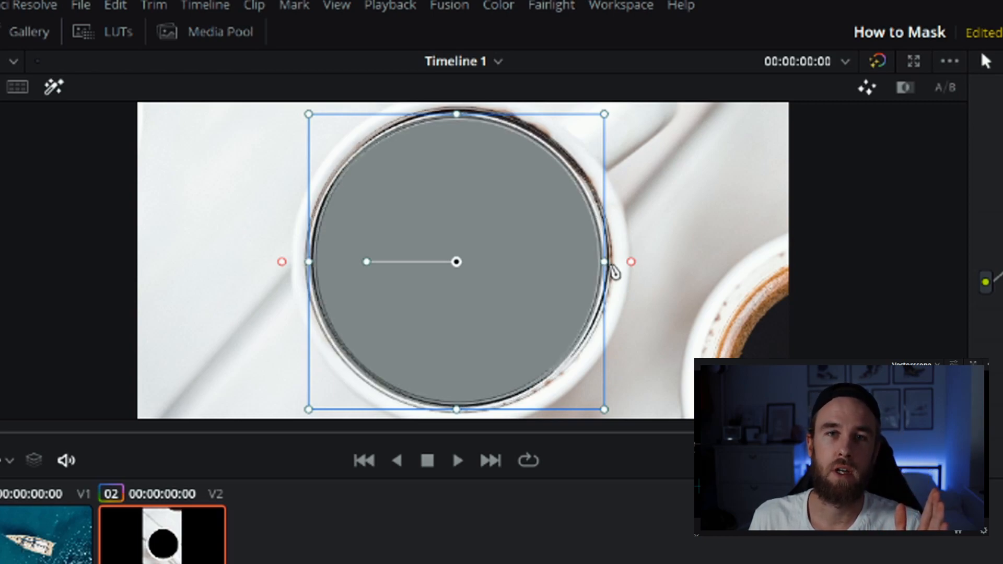
left_click_drag(456, 262, 460, 262)
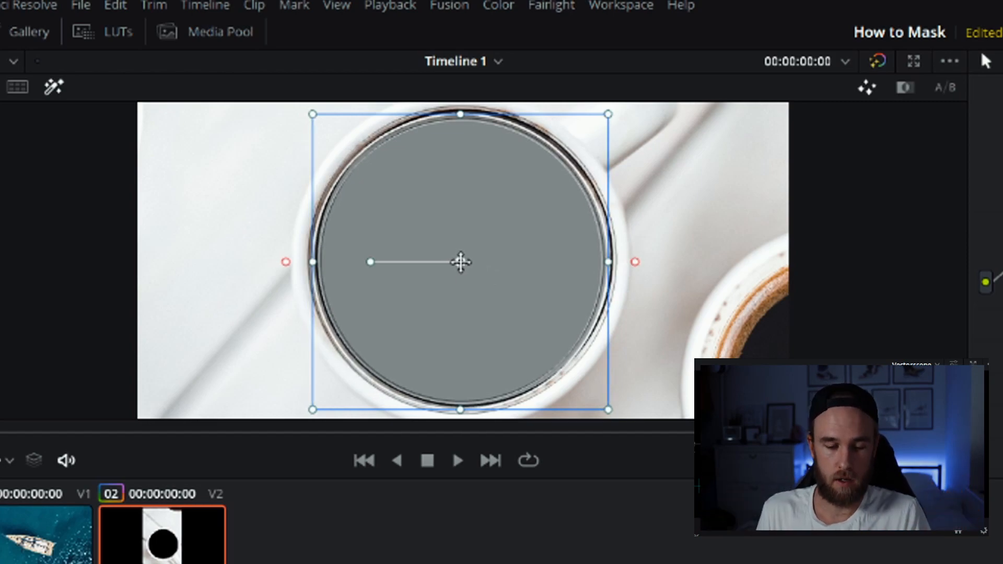
key("shift+h")
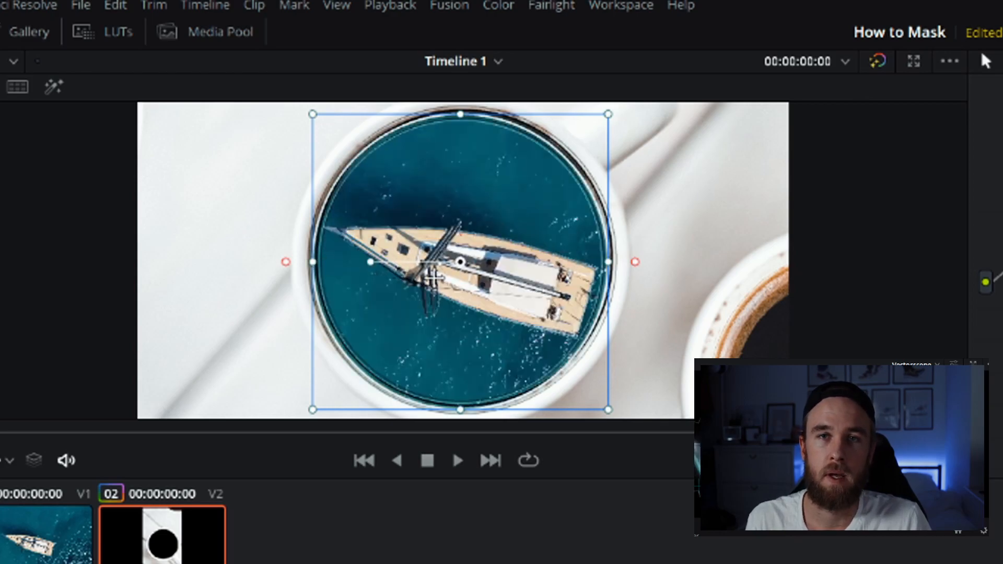
Fine-tune the circular window's size and position so a thin ring of coffee surrounds the boat footage
mouse_move(459, 263)
left_mouse_down()
mouse_move(479, 272)
mouse_move(461, 260)
left_mouse_up()
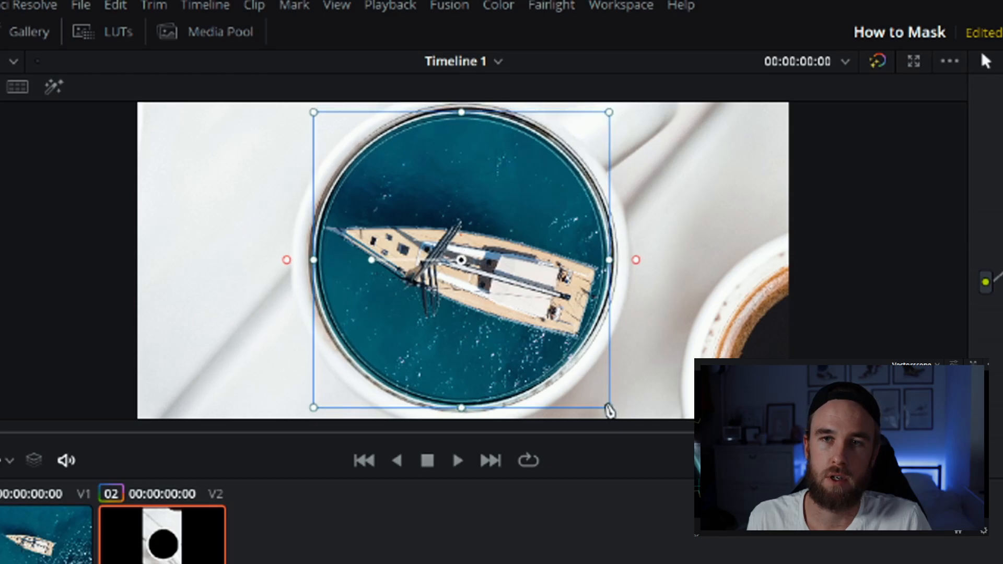
left_click_drag(609, 412, 582, 398)
left_click_drag(459, 259, 457, 259)
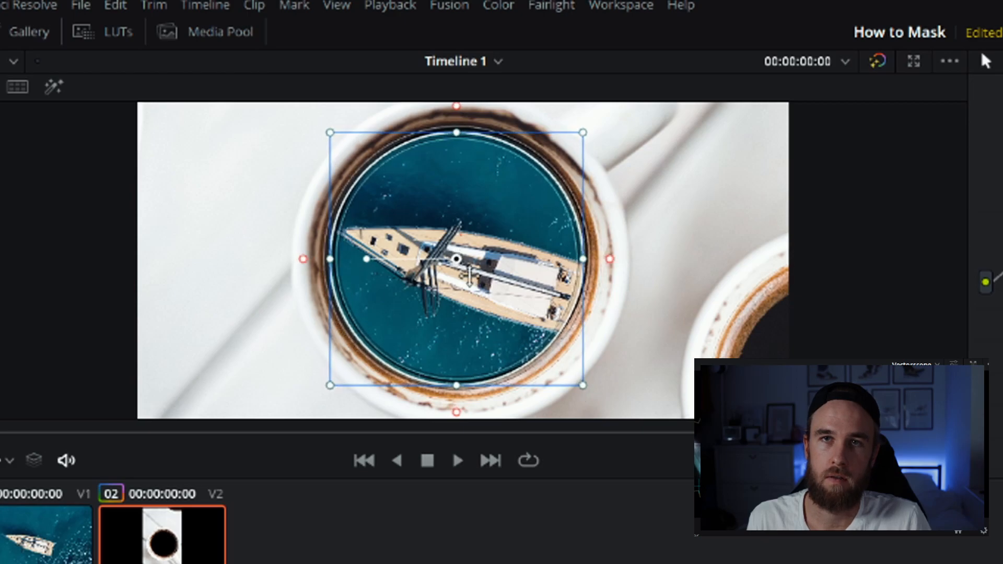
left_click_drag(584, 386, 600, 403)
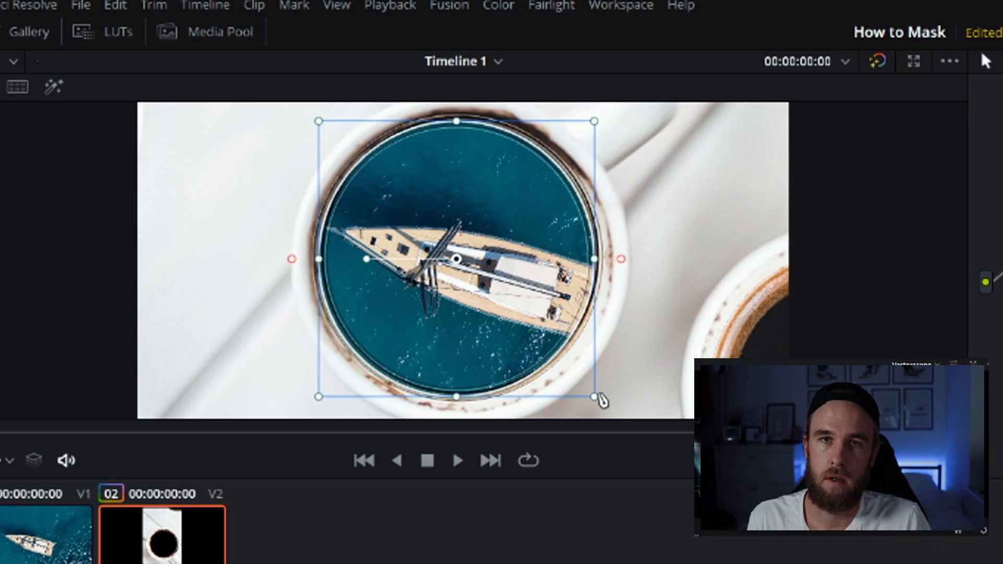
left_click_drag(457, 259, 461, 264)
Set the circular window's softness to about 1.06 and hide its on-screen outline
left_click_drag(624, 264, 614, 269)
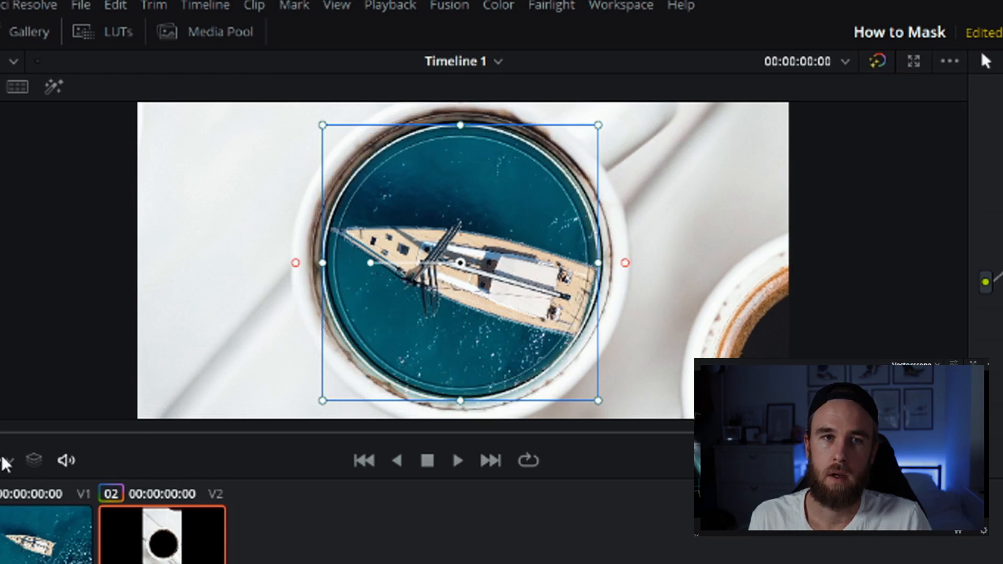
left_click(2, 461)
left_click(33, 276)
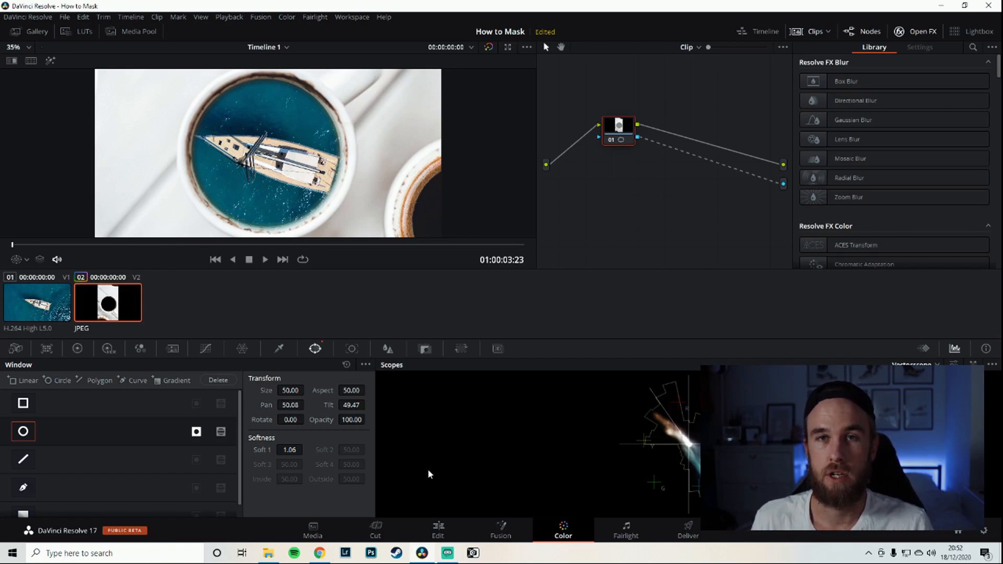
Set the DJI_0043.MP4 clip's zoom to 0.800 on the Edit page and return the playhead to the clip's start
left_click(448, 532)
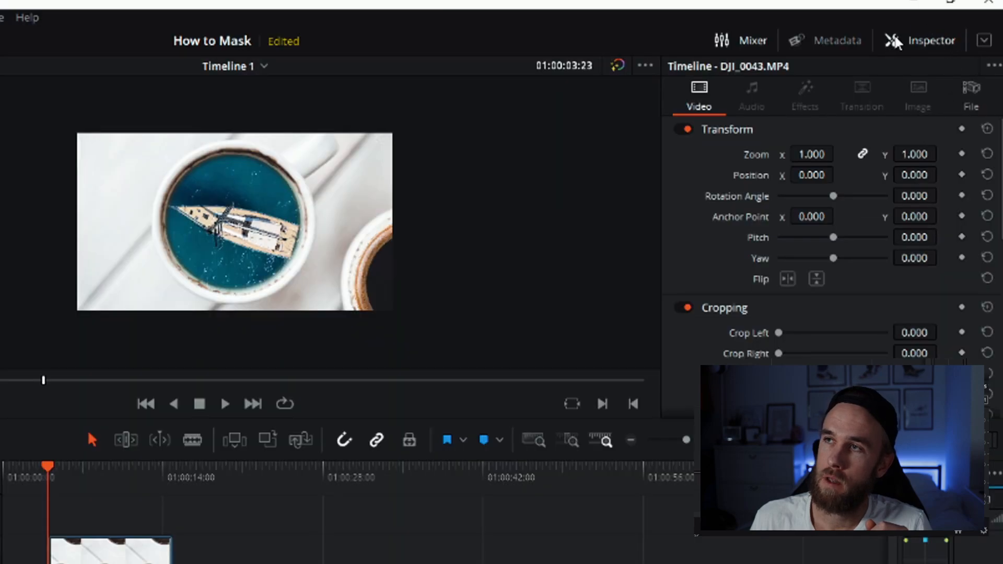
left_click_drag(811, 154, 801, 155)
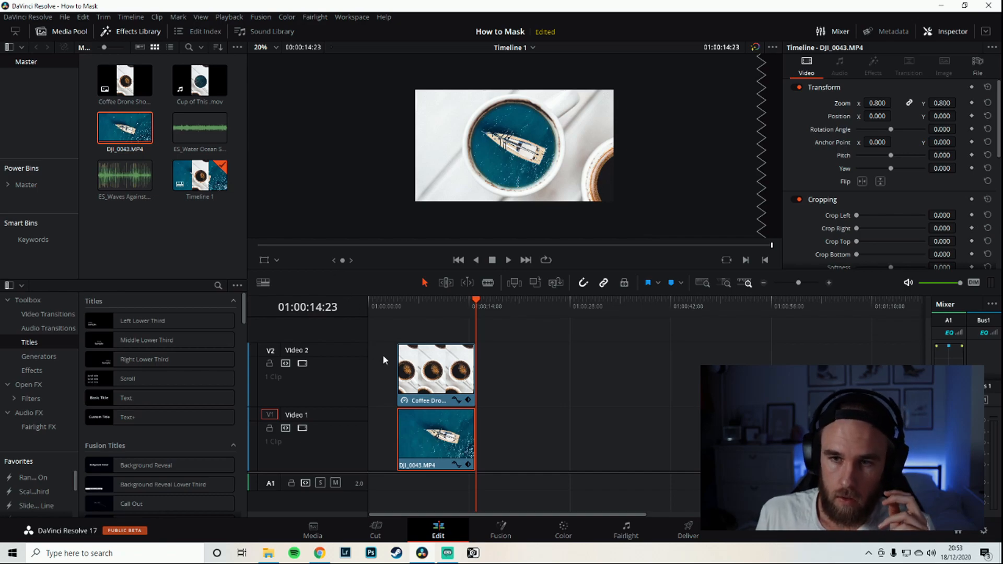
left_click(398, 308)
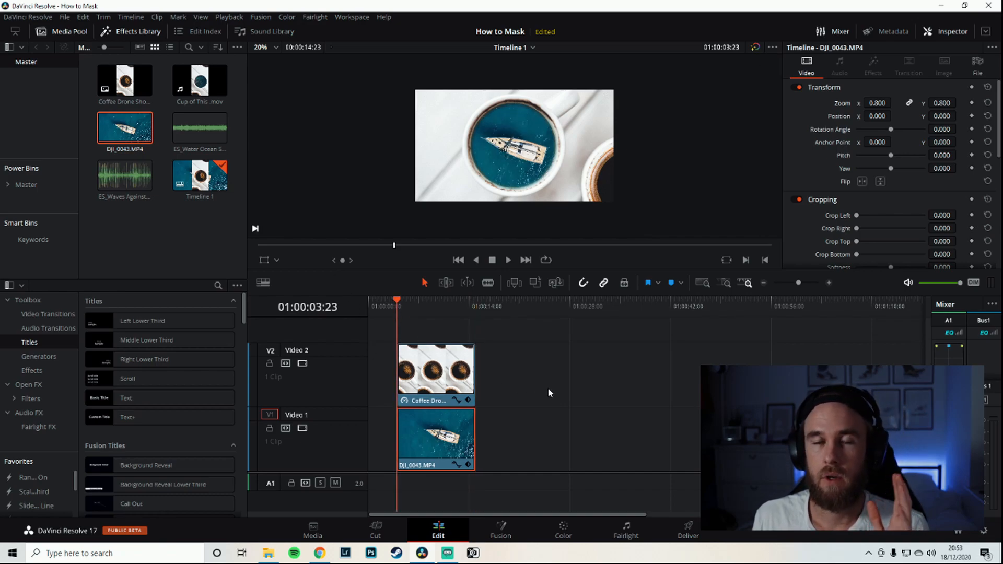
Lay the ES_Water Ocean Surf 4 and ES_Waves Against Boat sound effects on audio tracks 1 and 2, starting with the boat clip
left_click_drag(539, 472, 540, 399)
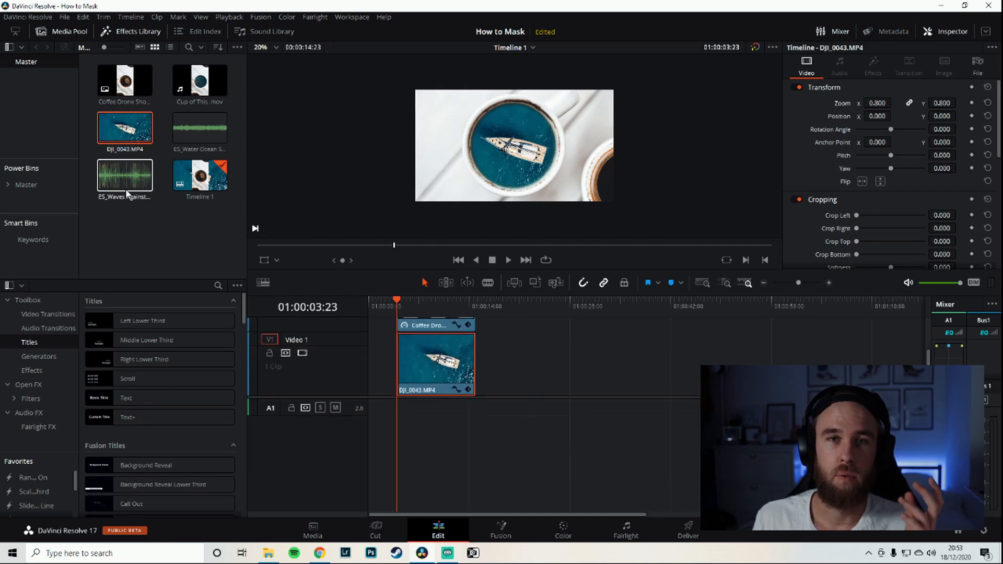
left_click(191, 131)
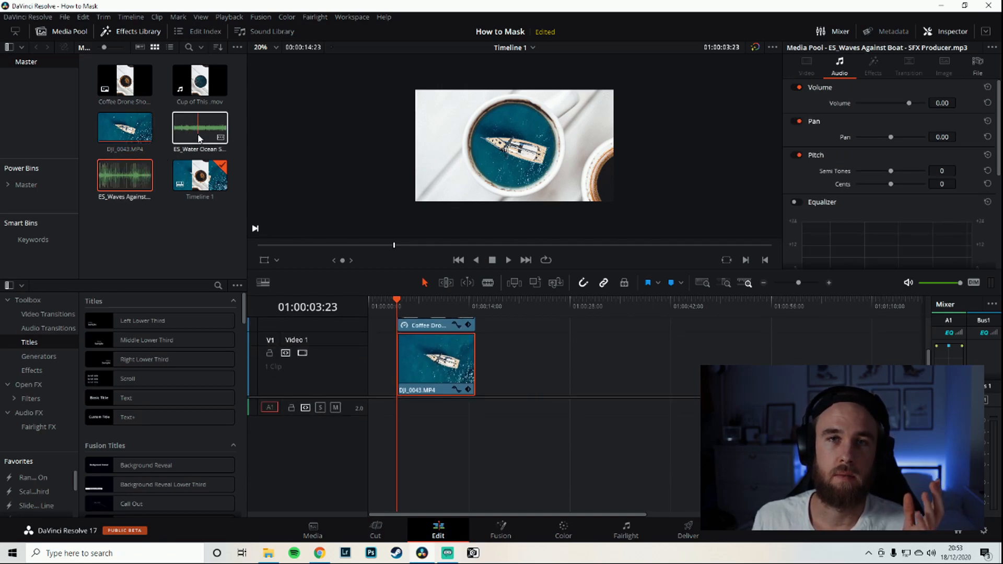
left_click_drag(320, 375, 425, 402)
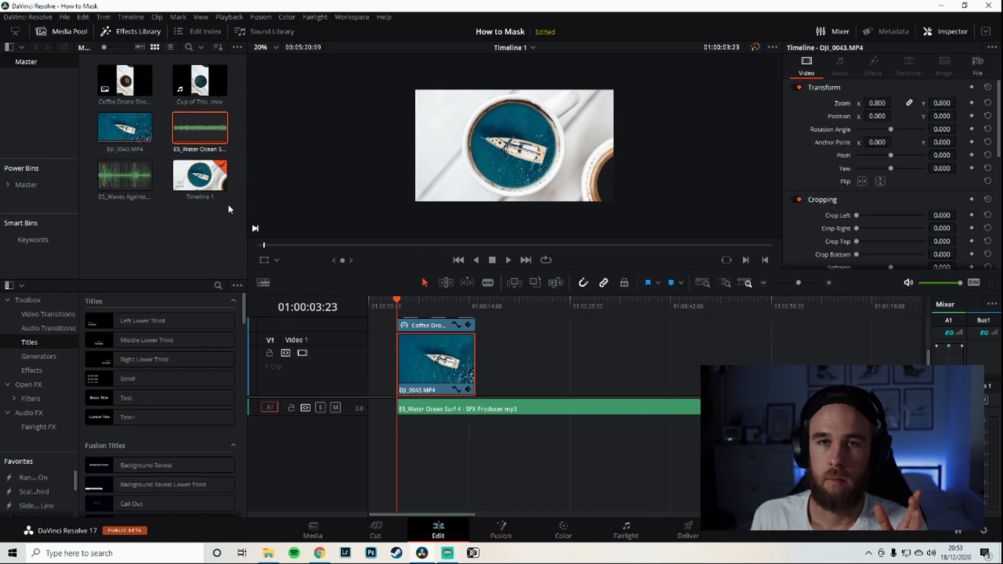
left_click(119, 171)
left_click_drag(120, 281, 455, 426)
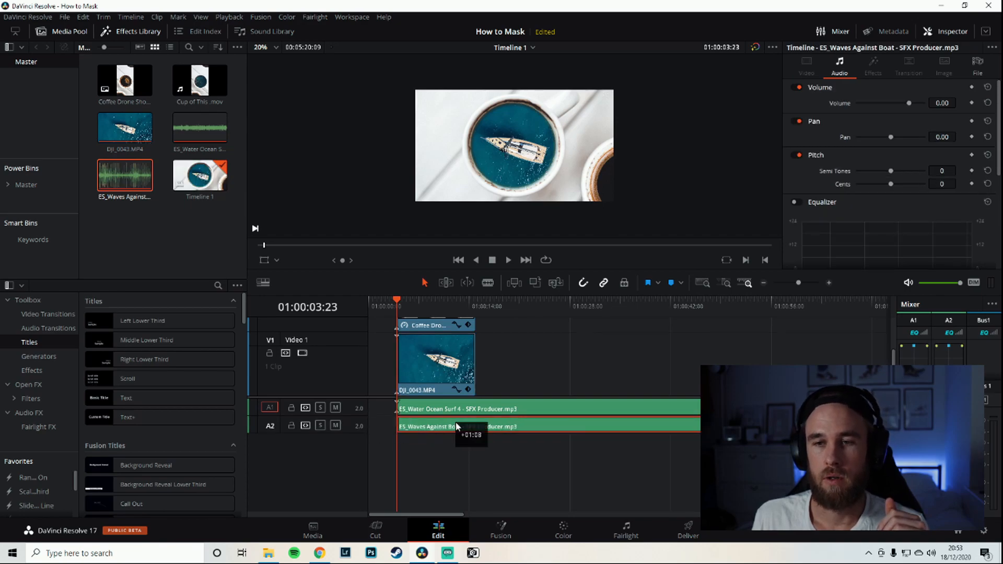